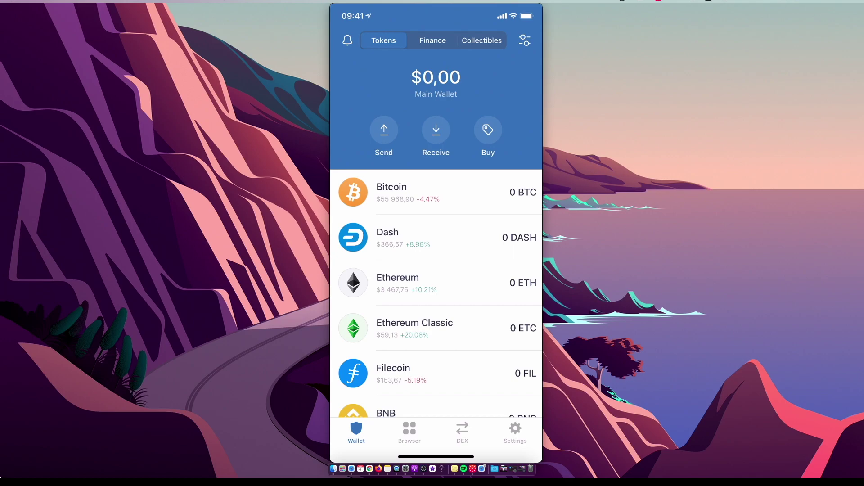
{"action": "scroll", "coordinate": [435, 270], "scroll_direction": "down", "scroll_amount": 3}
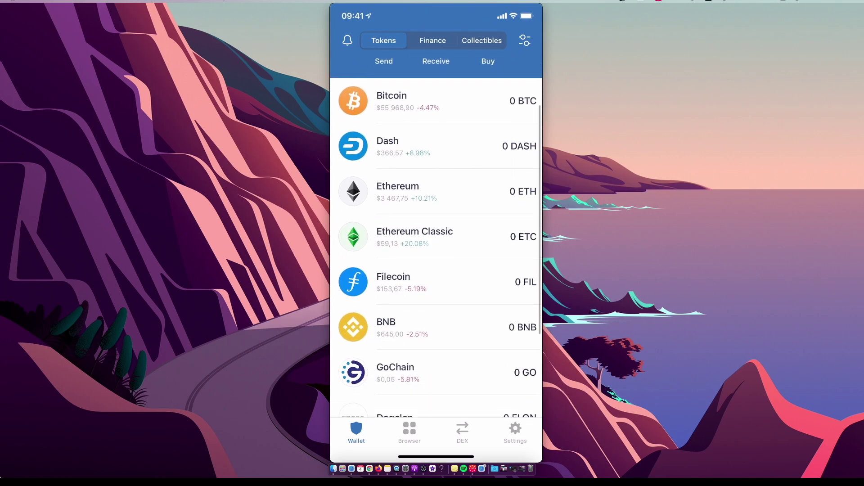
{"action": "scroll", "coordinate": [436, 270], "scroll_direction": "up", "scroll_amount": 3}
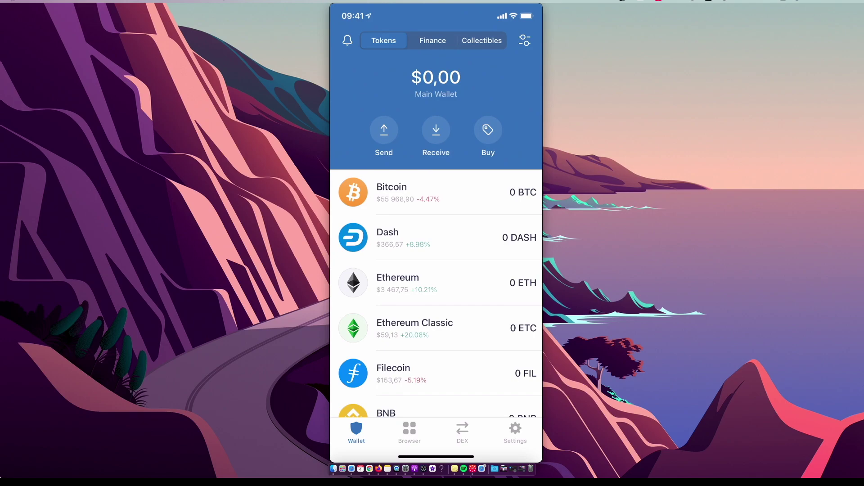
Pick BNB from the coin purchase list, then back out without buying
{"action": "left_click", "coordinate": [487, 130]}
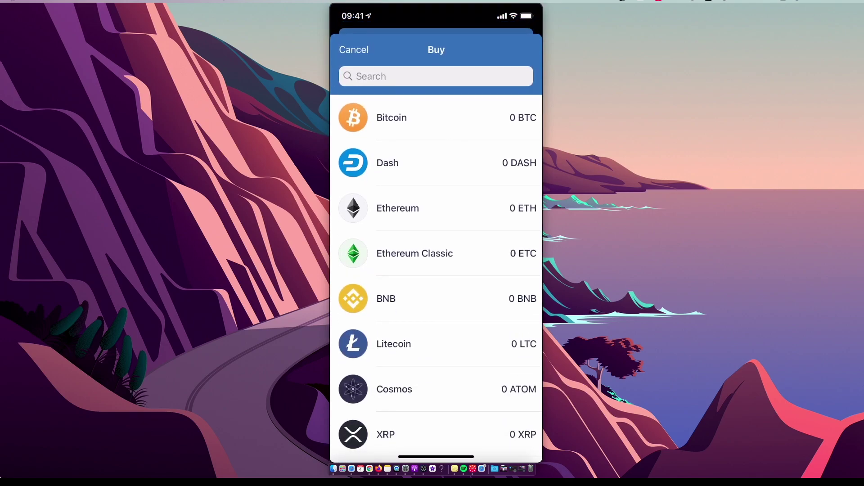
{"action": "left_click", "coordinate": [406, 298]}
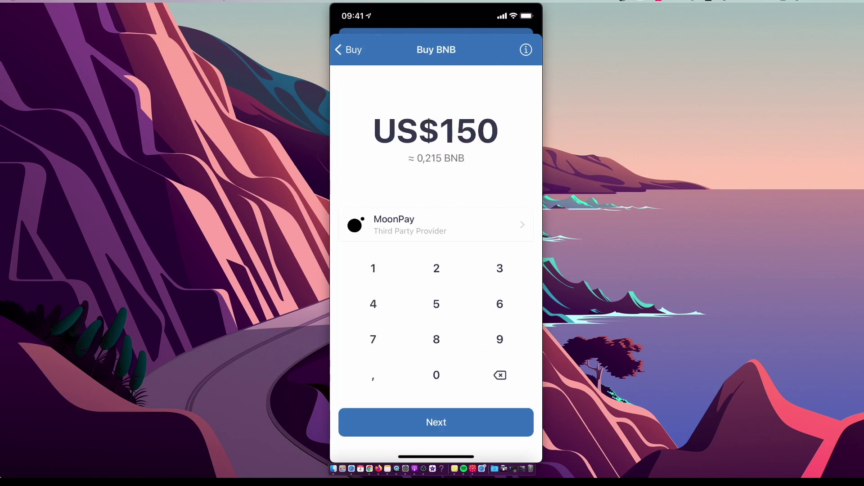
{"action": "left_click", "coordinate": [349, 50]}
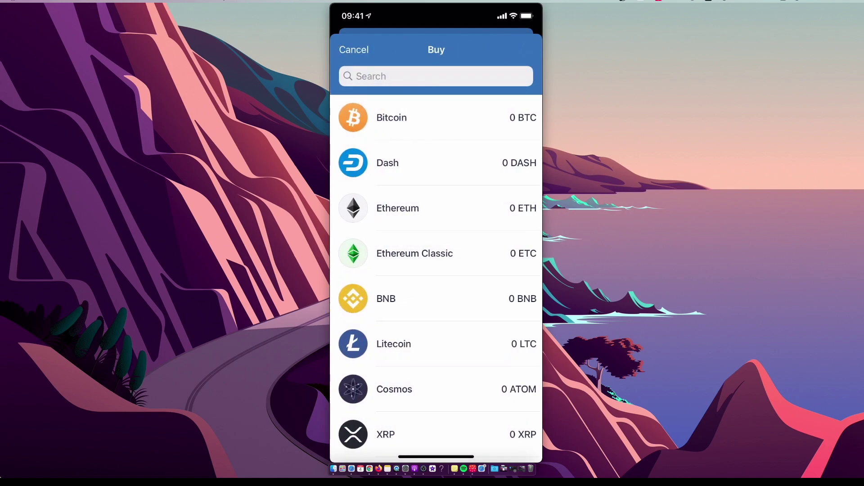
{"action": "left_click", "coordinate": [354, 49]}
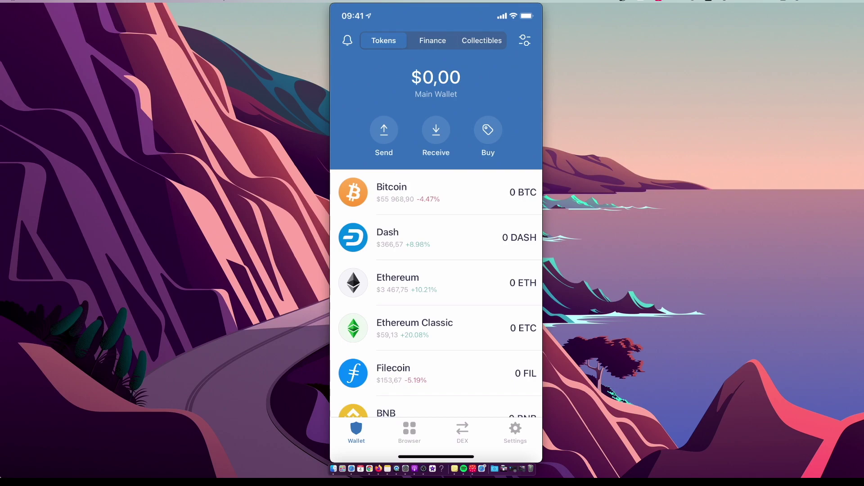
{"action": "scroll", "coordinate": [437, 237], "scroll_direction": "down", "scroll_amount": 3}
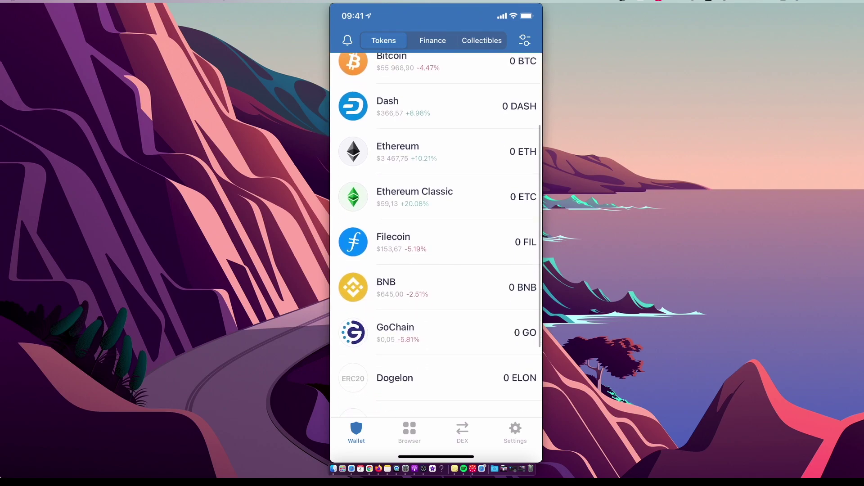
{"action": "scroll", "coordinate": [436, 236], "scroll_direction": "up", "scroll_amount": 3}
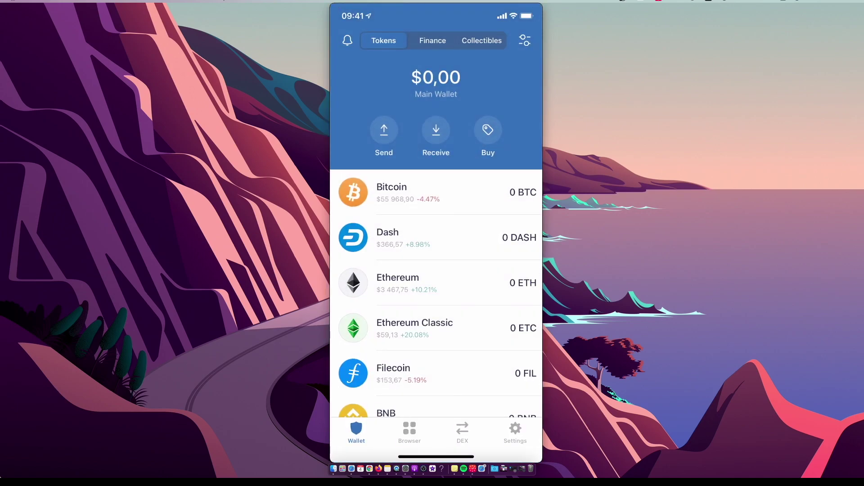
{"action": "scroll", "coordinate": [436, 271], "scroll_direction": "down", "scroll_amount": 3}
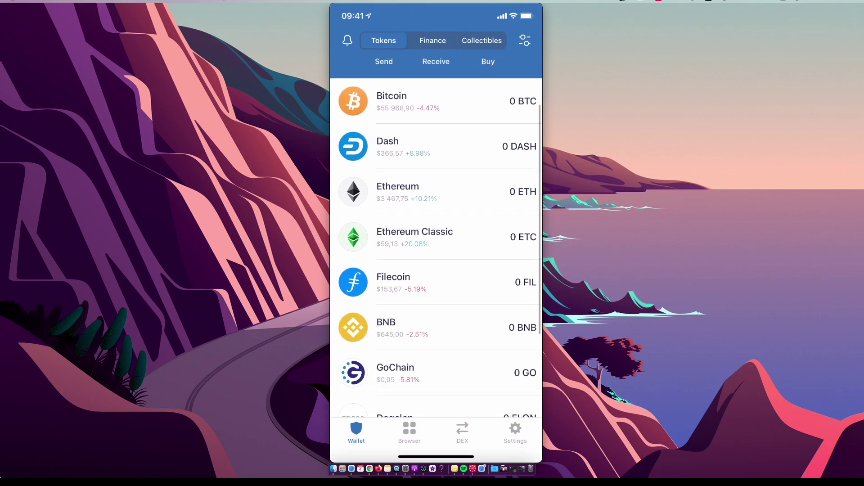
Open BNB's Swap screen via More, then close it and return to the token list
{"action": "left_click", "coordinate": [436, 328]}
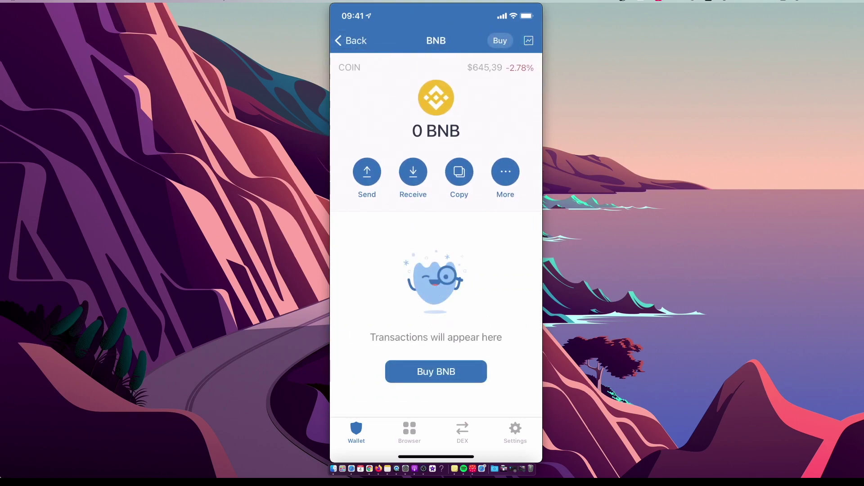
{"action": "left_click", "coordinate": [505, 172]}
{"action": "left_click", "coordinate": [436, 393]}
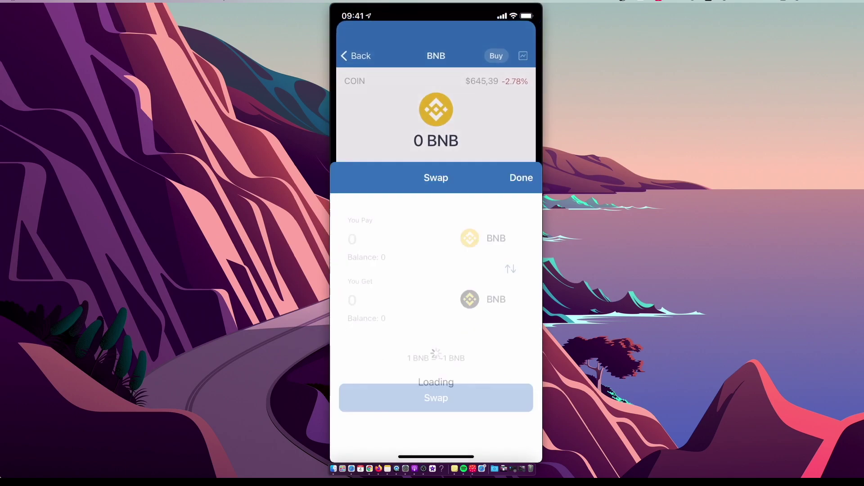
{"action": "left_click", "coordinate": [521, 49]}
{"action": "left_click", "coordinate": [347, 38]}
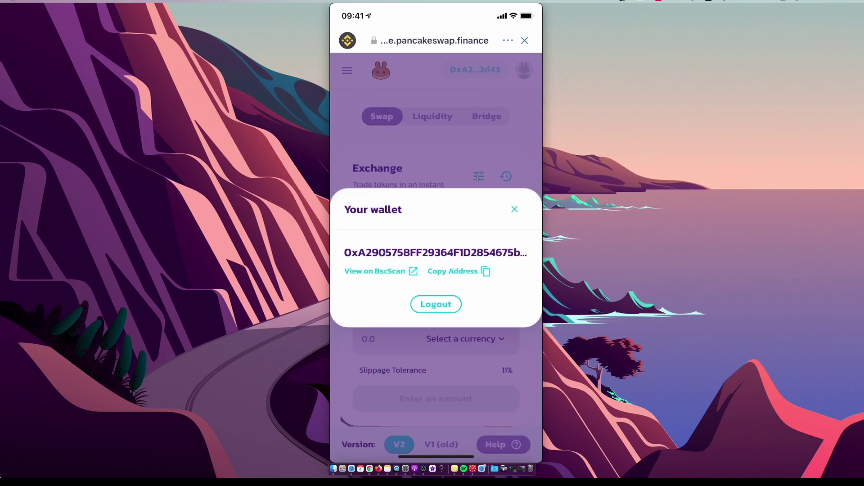
Log the wallet out of PancakeSwap and reconnect it with TrustWallet
{"action": "left_click", "coordinate": [435, 304]}
{"action": "left_click", "coordinate": [481, 69]}
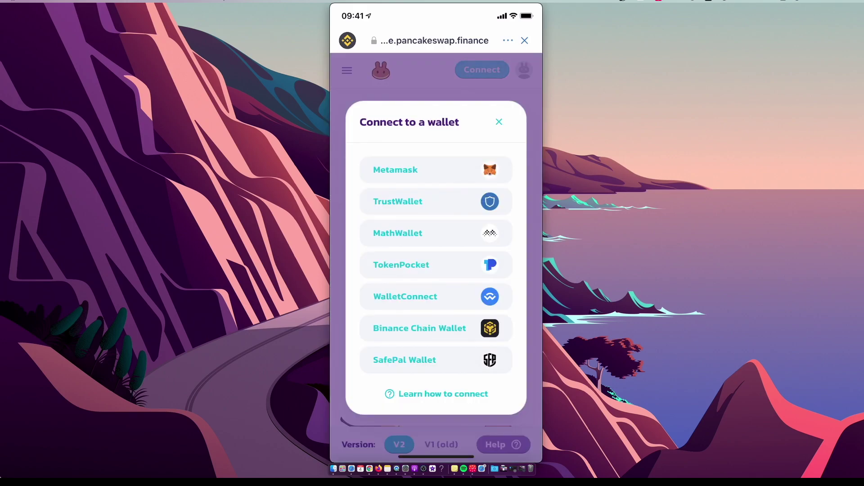
{"action": "left_click", "coordinate": [435, 201]}
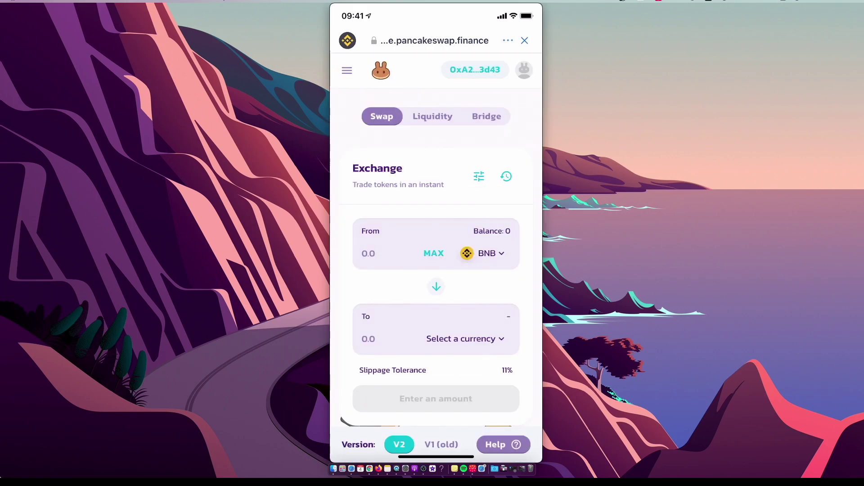
{"action": "scroll", "coordinate": [436, 253], "scroll_direction": "down", "scroll_amount": 2}
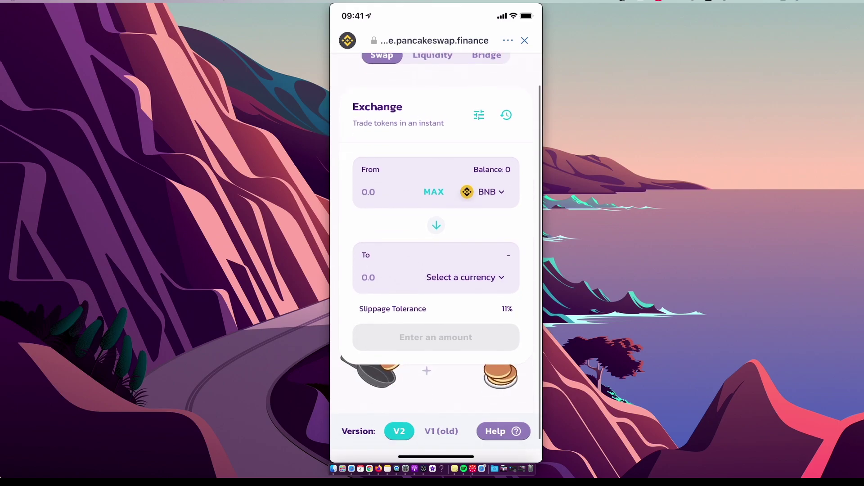
Check the exchange settings, then swipe up to the iPhone home screen
{"action": "left_click", "coordinate": [479, 115]}
{"action": "left_click", "coordinate": [499, 140]}
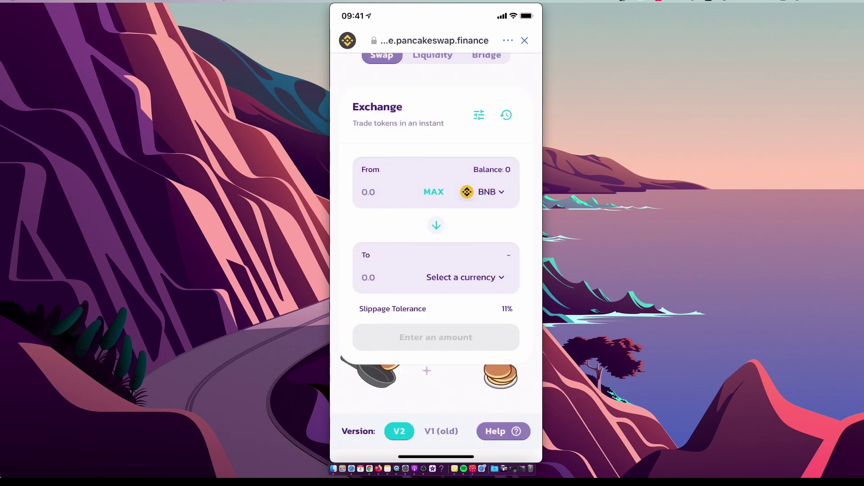
{"action": "scroll", "coordinate": [435, 255], "scroll_direction": "up", "scroll_amount": 2}
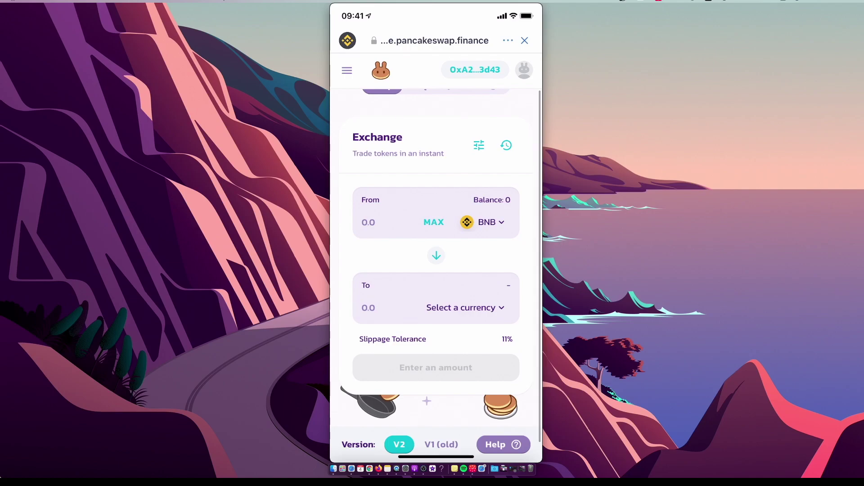
{"action": "left_click_drag", "start_coordinate": [436, 458], "coordinate": [436, 270]}
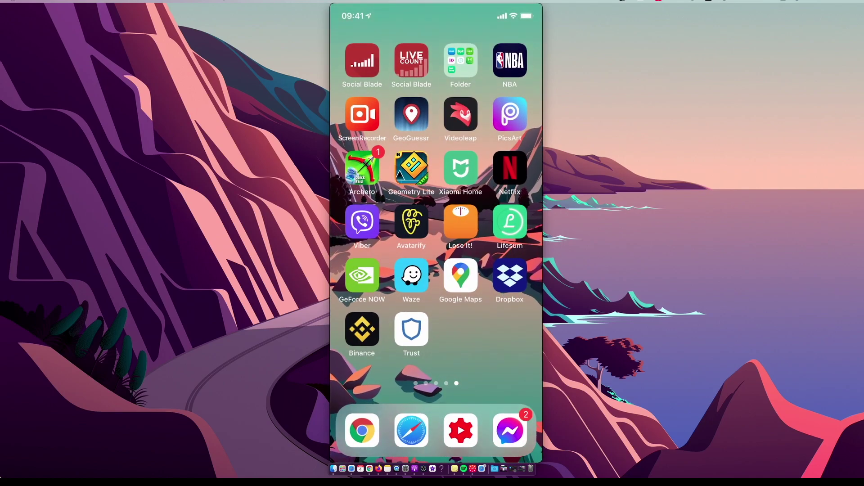
Copy HyperChain's Binance Smart Chain contract address from CoinMarketCap in Chrome, then go home
{"action": "left_click", "coordinate": [362, 430]}
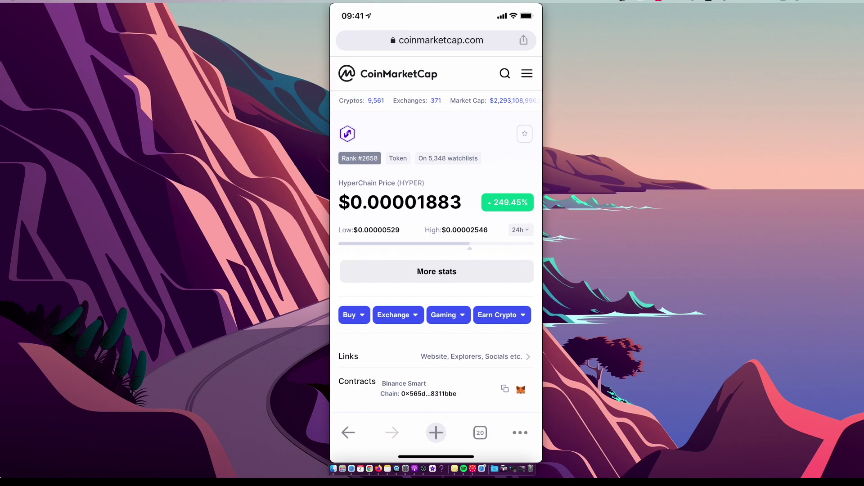
{"action": "scroll", "coordinate": [435, 271], "scroll_direction": "down", "scroll_amount": 5}
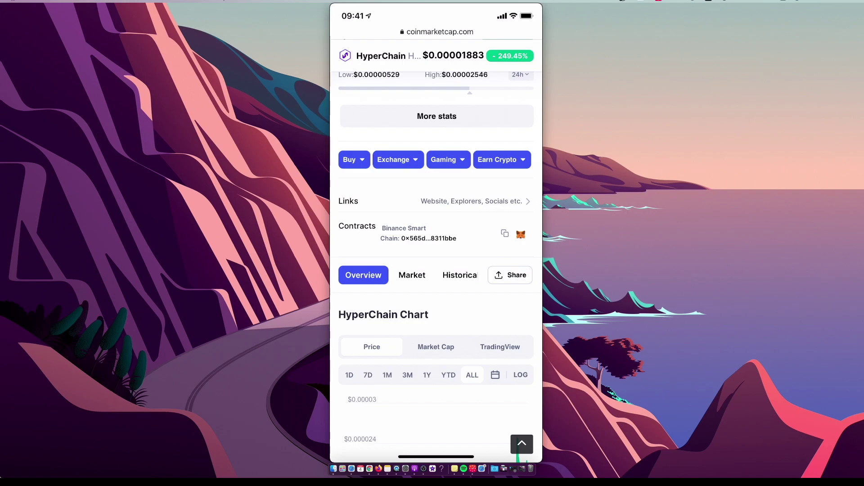
{"action": "left_click", "coordinate": [504, 234]}
{"action": "left_click_drag", "start_coordinate": [436, 457], "coordinate": [436, 303]}
Back in Trust Wallet, paste the HyperChain contract address into the receive-token search and choose HYPER
{"action": "left_click", "coordinate": [410, 328]}
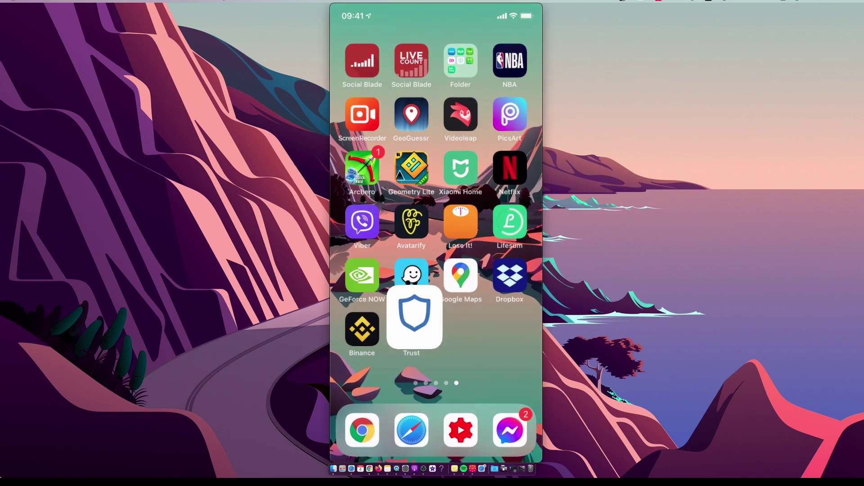
{"action": "left_click", "coordinate": [465, 308]}
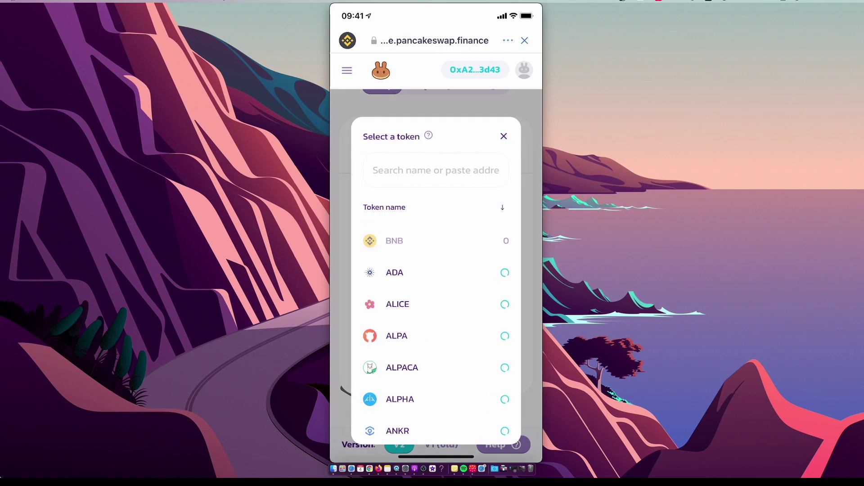
{"action": "left_click", "coordinate": [436, 169]}
{"action": "left_click", "coordinate": [435, 168]}
{"action": "left_click", "coordinate": [373, 141]}
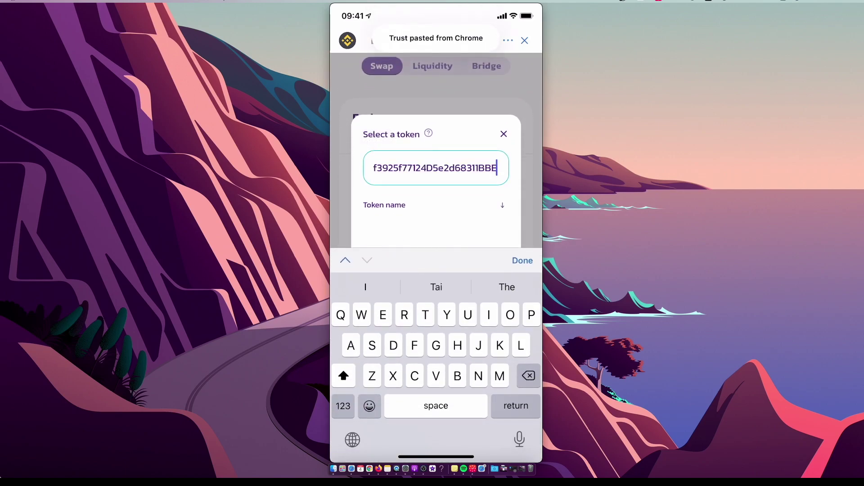
{"action": "left_click", "coordinate": [521, 259]}
{"action": "left_click", "coordinate": [405, 246]}
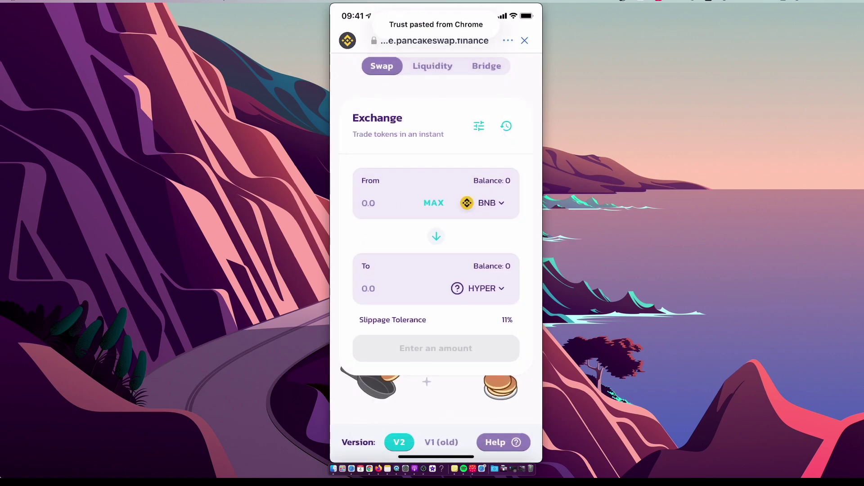